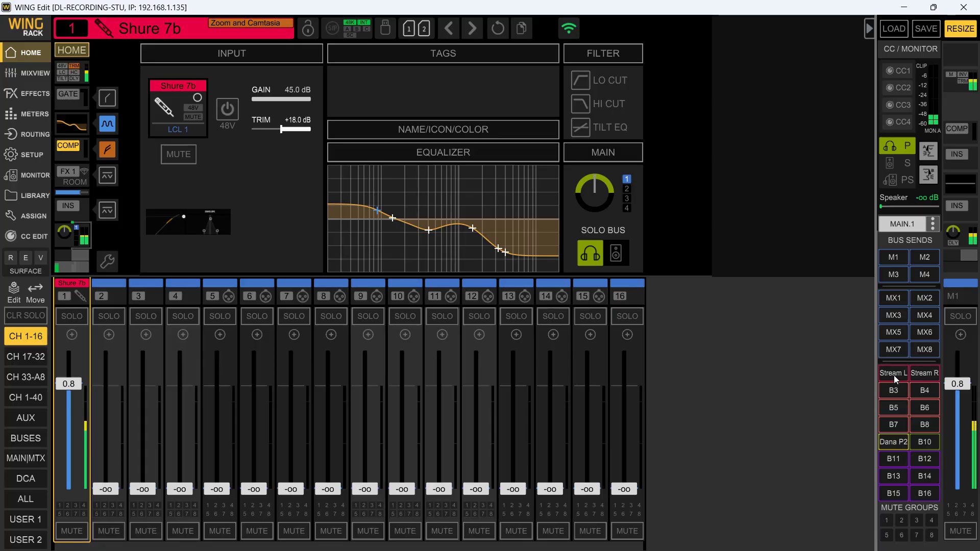
# Open channel 1's full equalizer editor and its EQ/RTA Settings dialog
pyautogui.click(437, 153)
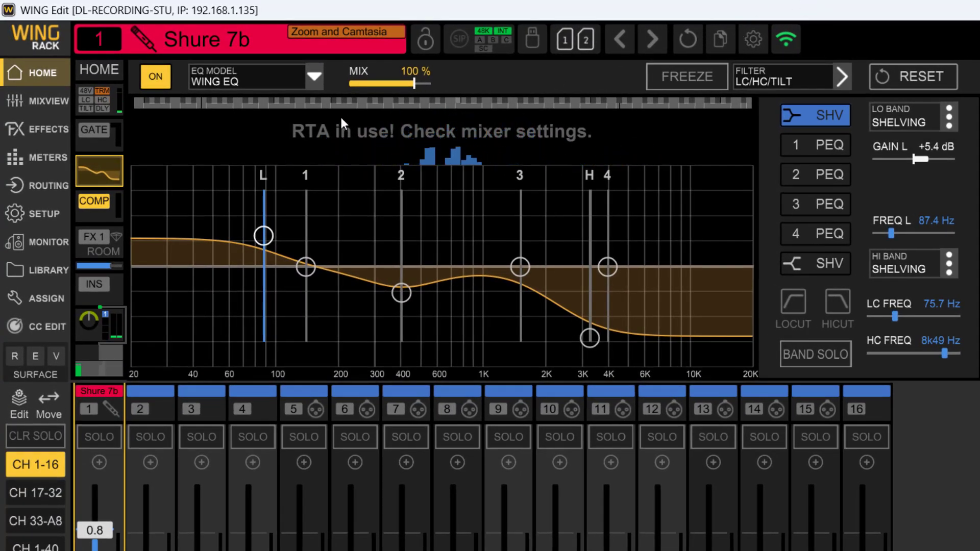
pyautogui.click(91, 103)
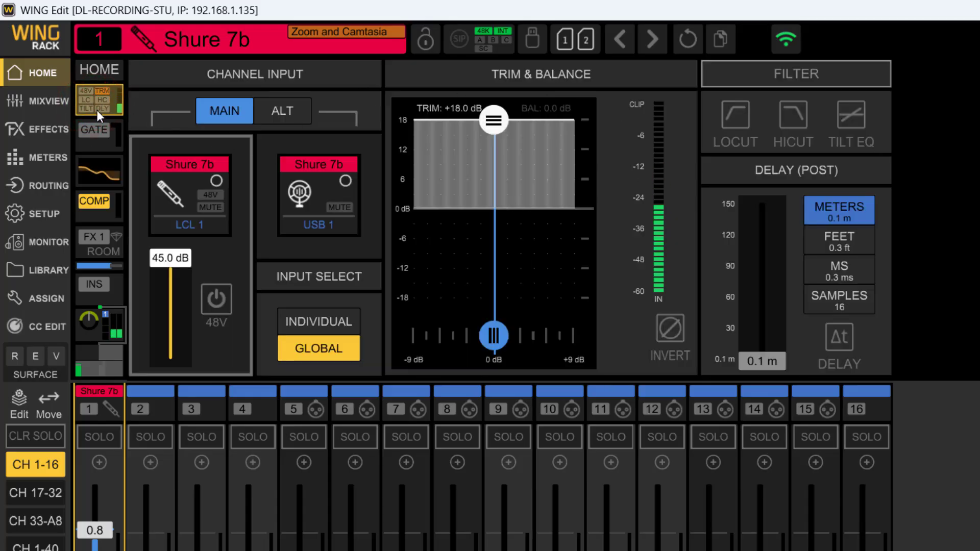
pyautogui.click(94, 70)
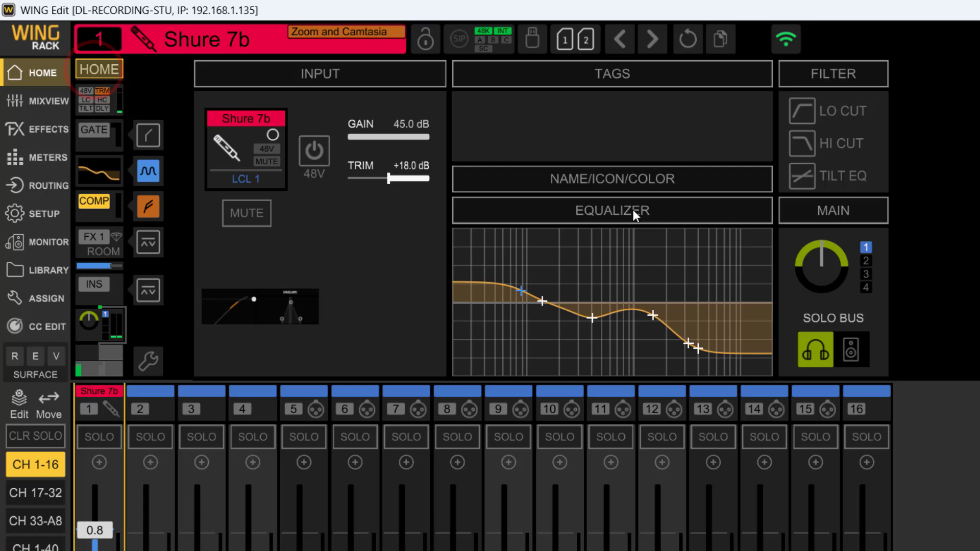
pyautogui.click(615, 212)
pyautogui.click(753, 41)
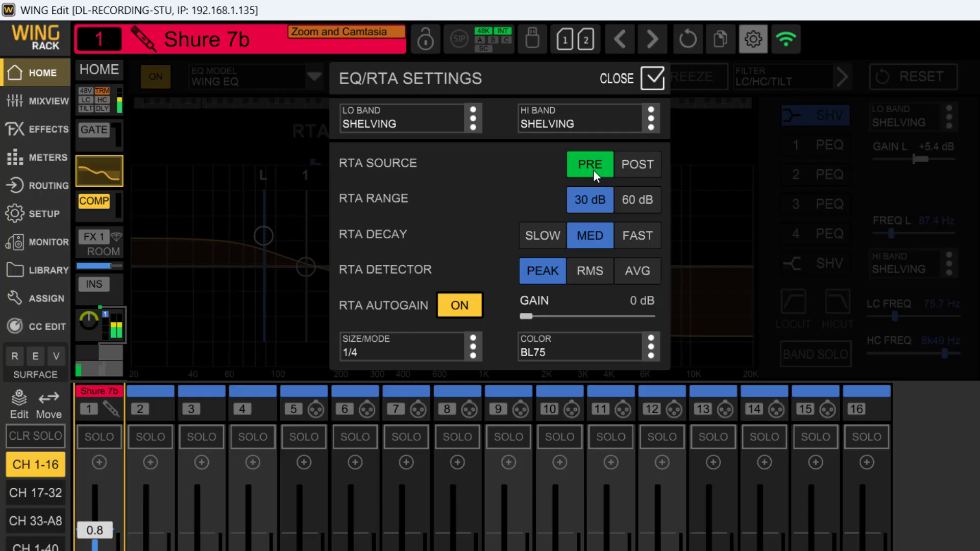
pyautogui.click(640, 165)
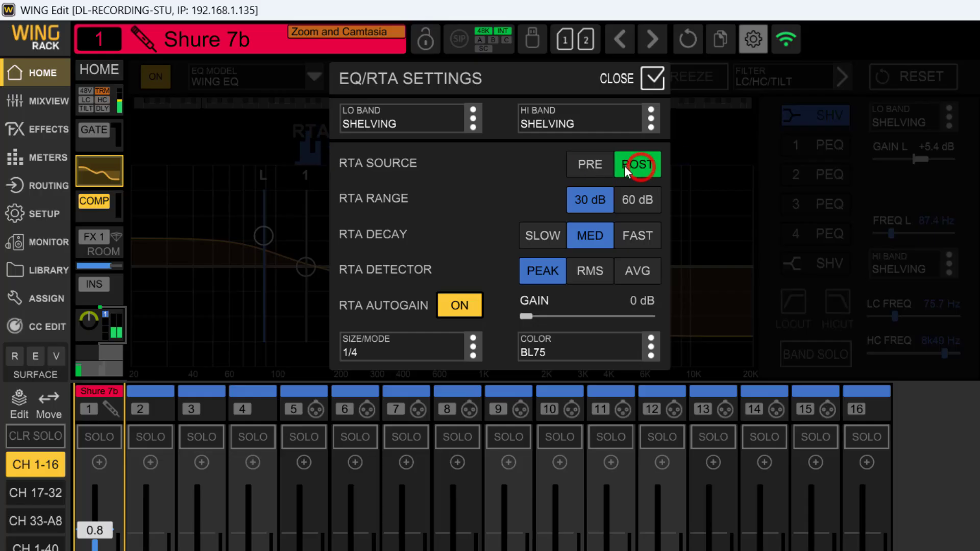
pyautogui.click(590, 166)
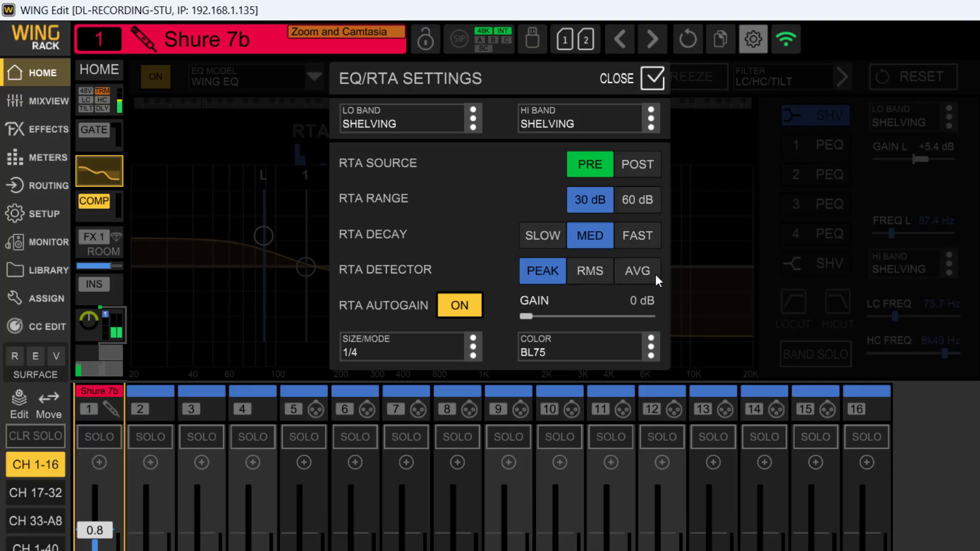
pyautogui.click(590, 270)
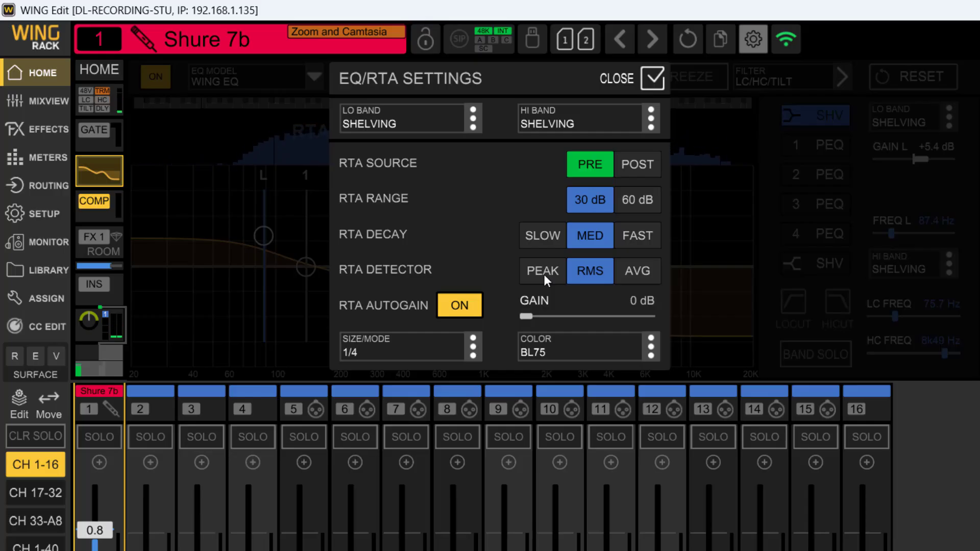
pyautogui.click(639, 273)
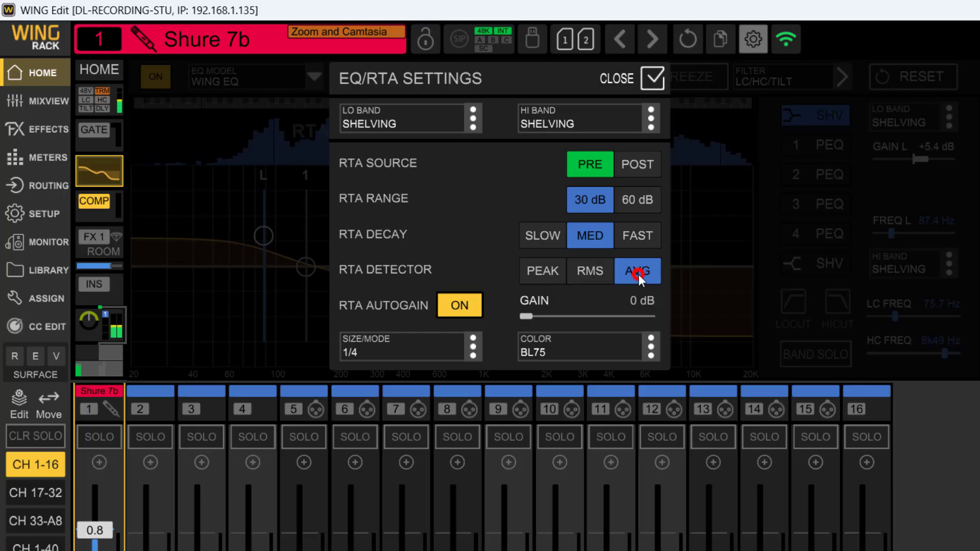
pyautogui.click(591, 271)
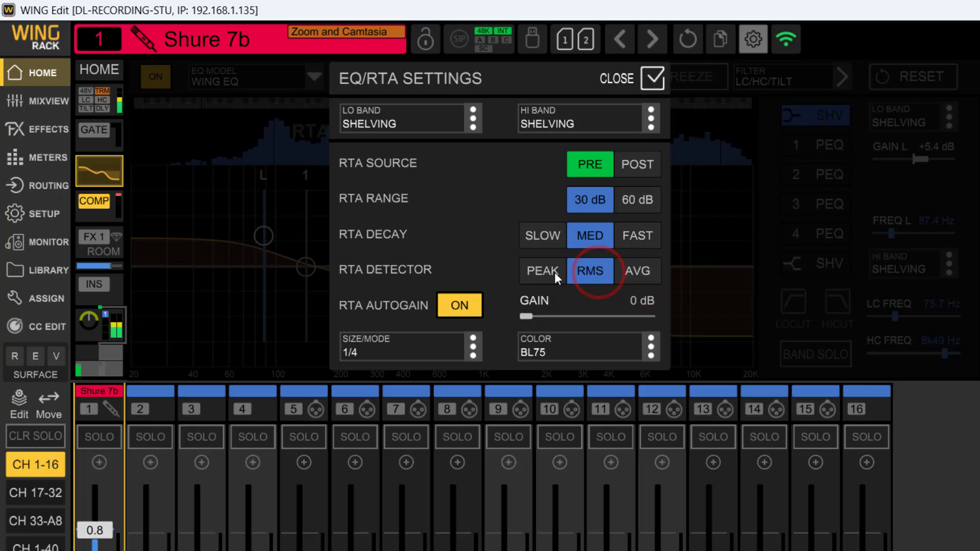
pyautogui.click(555, 272)
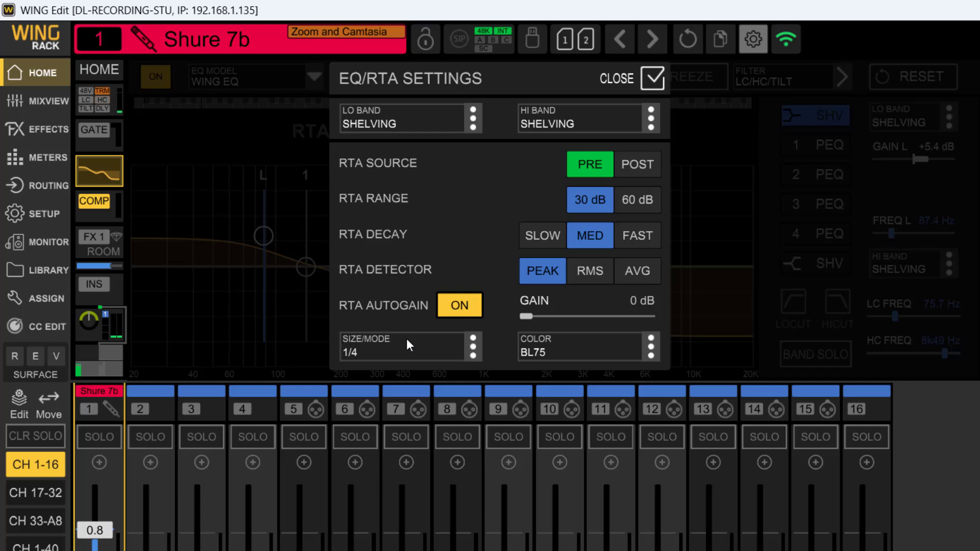
pyautogui.click(451, 307)
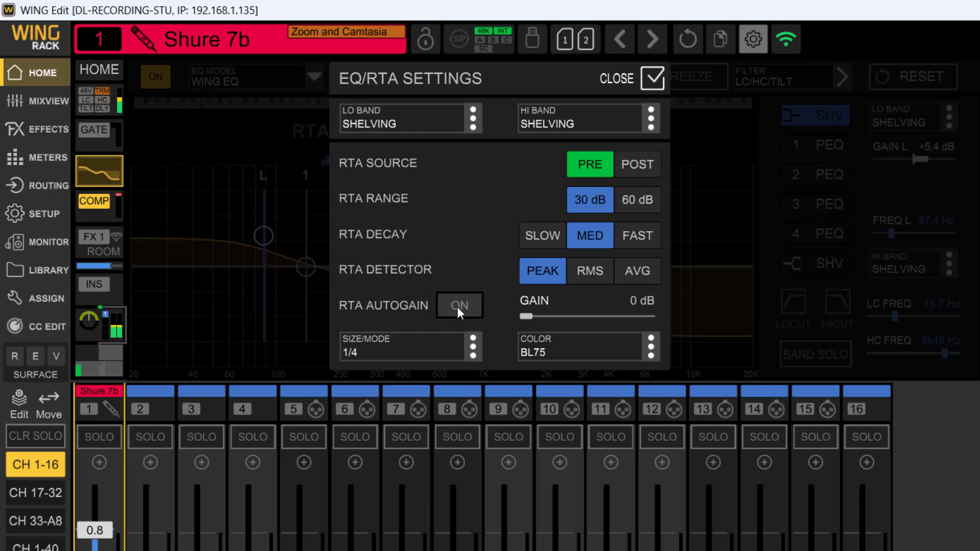
pyautogui.click(458, 307)
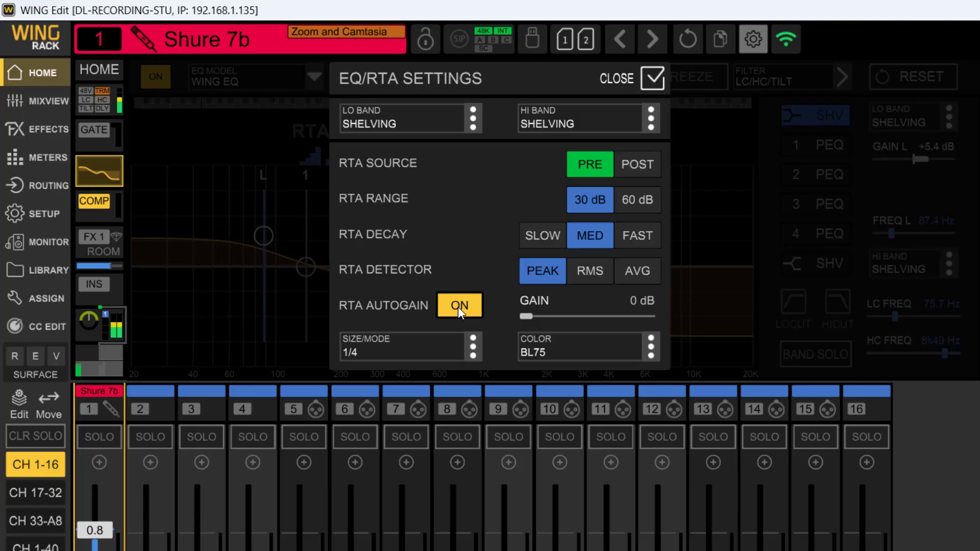
pyautogui.click(458, 304)
# Change channel 1's RTA colour from BL75 to red RD75, keeping size 1/4, and close settings
pyautogui.click(473, 347)
pyautogui.click(473, 347)
pyautogui.click(650, 345)
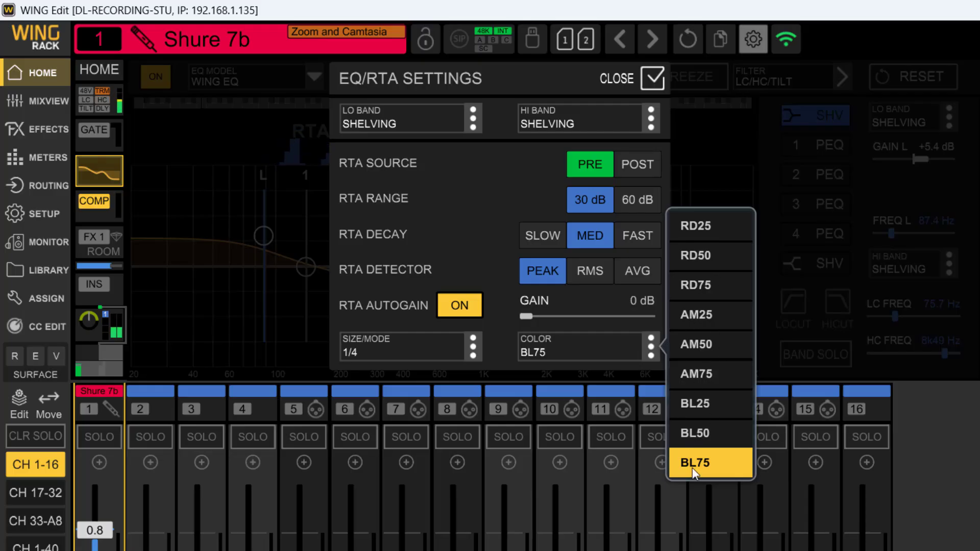
pyautogui.click(697, 290)
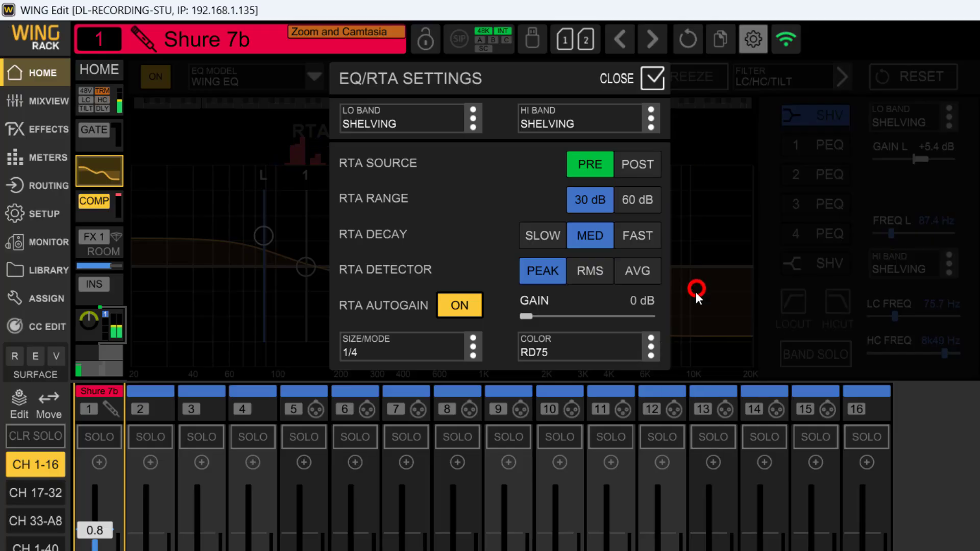
pyautogui.click(652, 82)
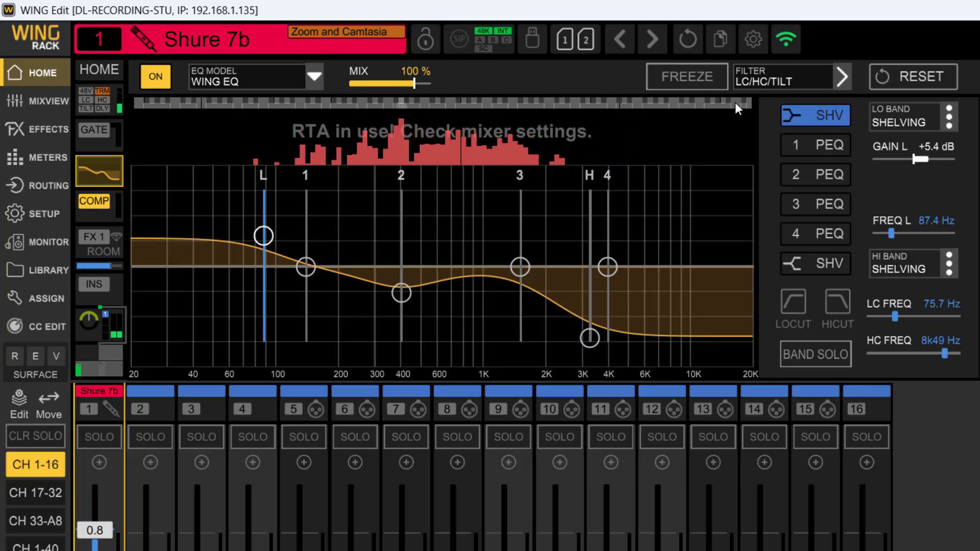
# Set the RTA size/mode to the OVL/3 overlay and close the settings
pyautogui.click(751, 41)
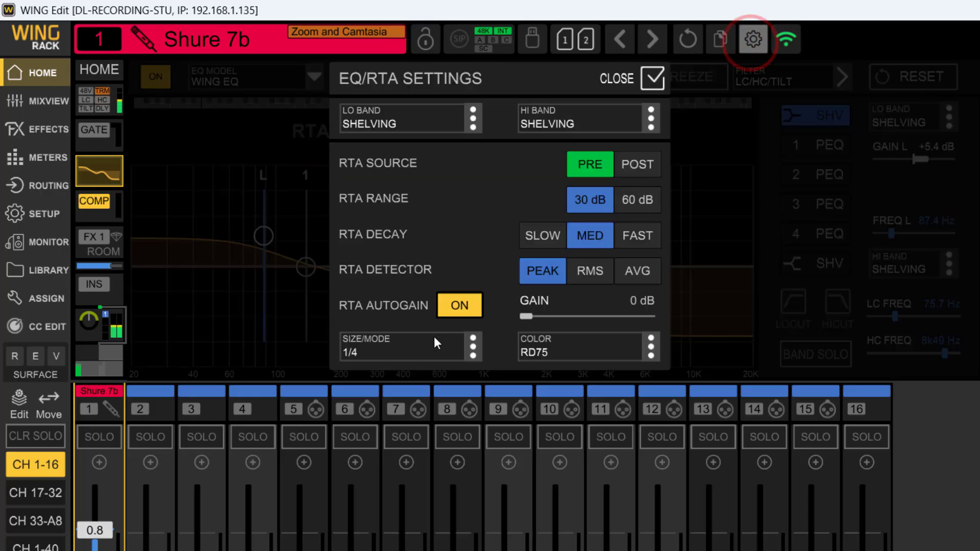
pyautogui.click(472, 347)
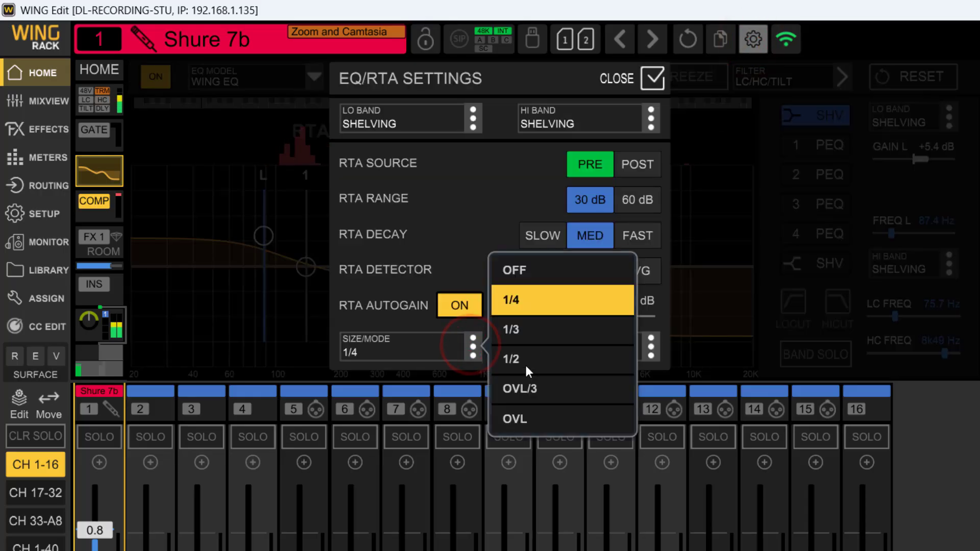
pyautogui.click(523, 389)
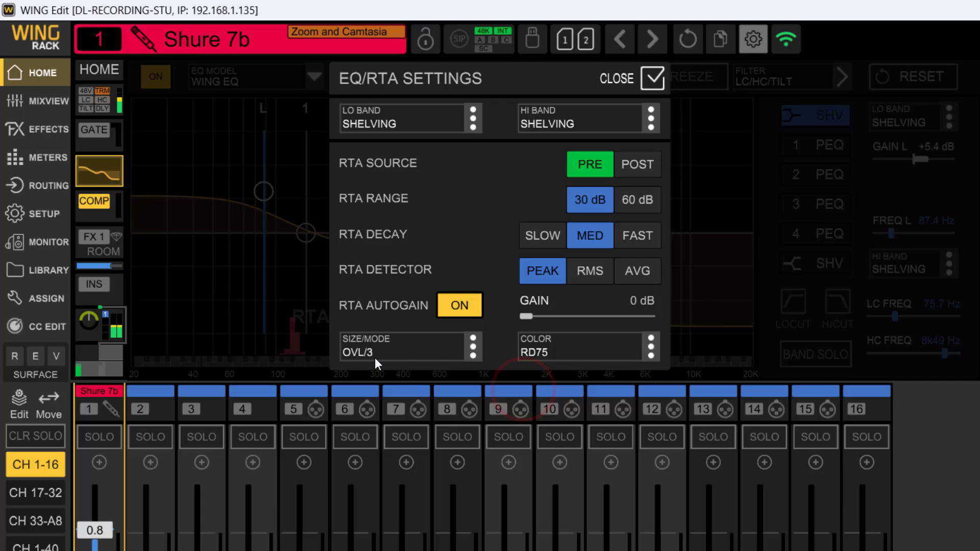
pyautogui.click(653, 77)
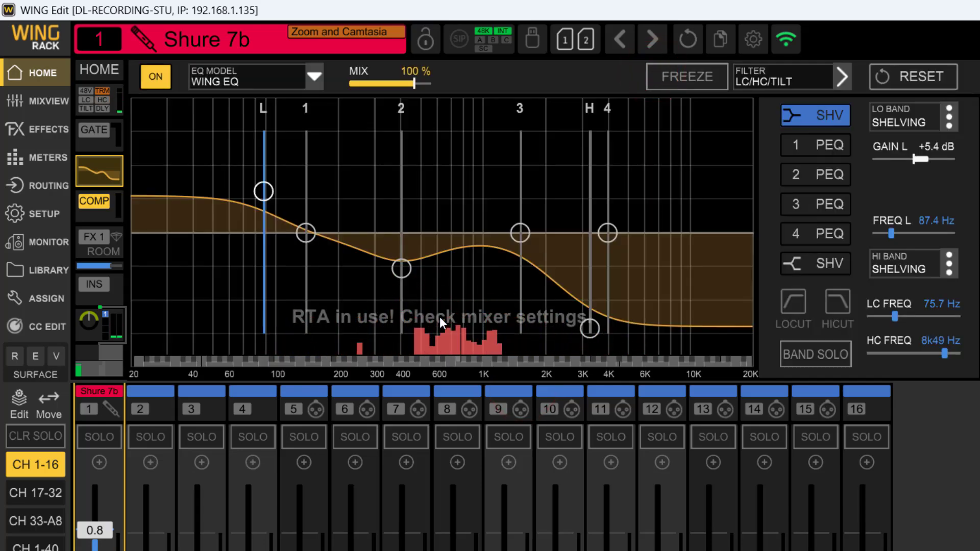
# Switch the RTA size/mode to the full OVL overlay and close the settings
pyautogui.click(755, 41)
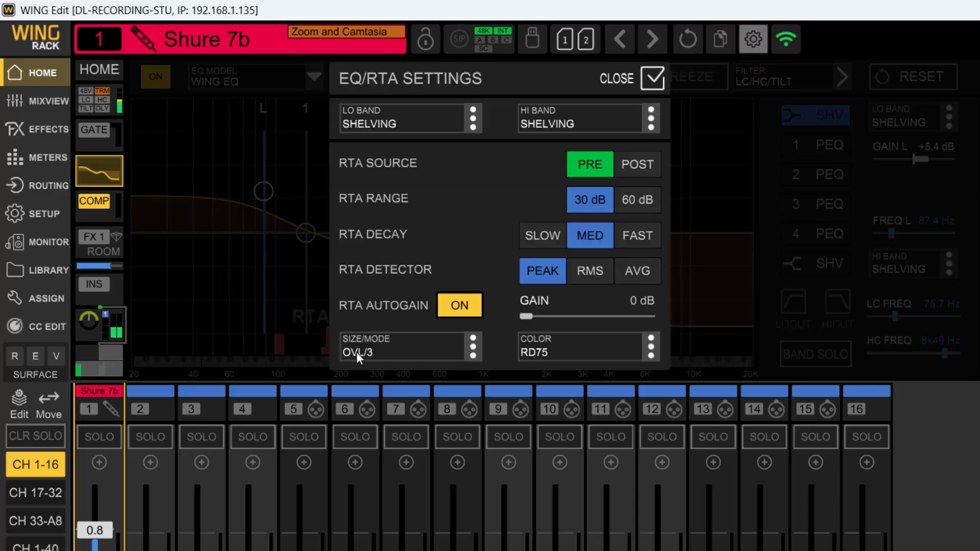
pyautogui.click(472, 349)
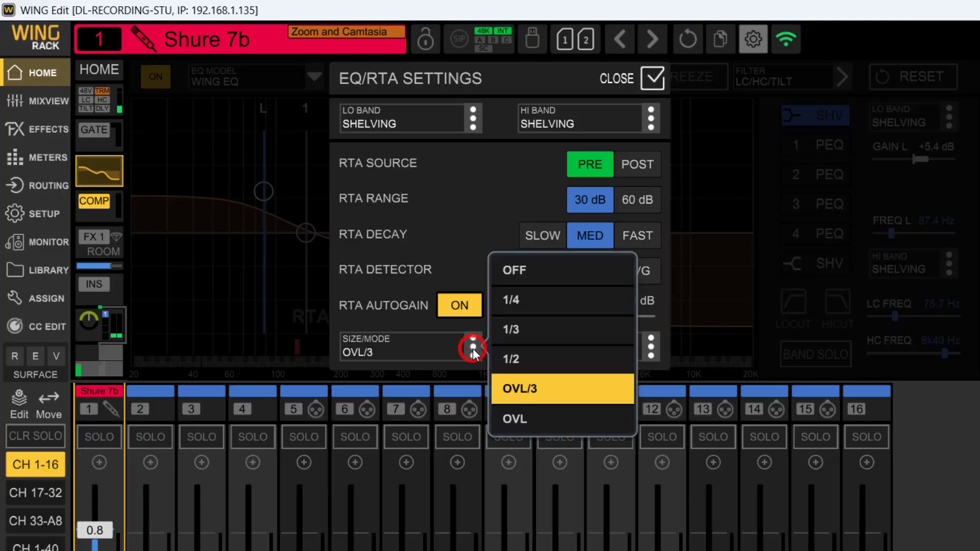
pyautogui.click(515, 420)
pyautogui.click(653, 80)
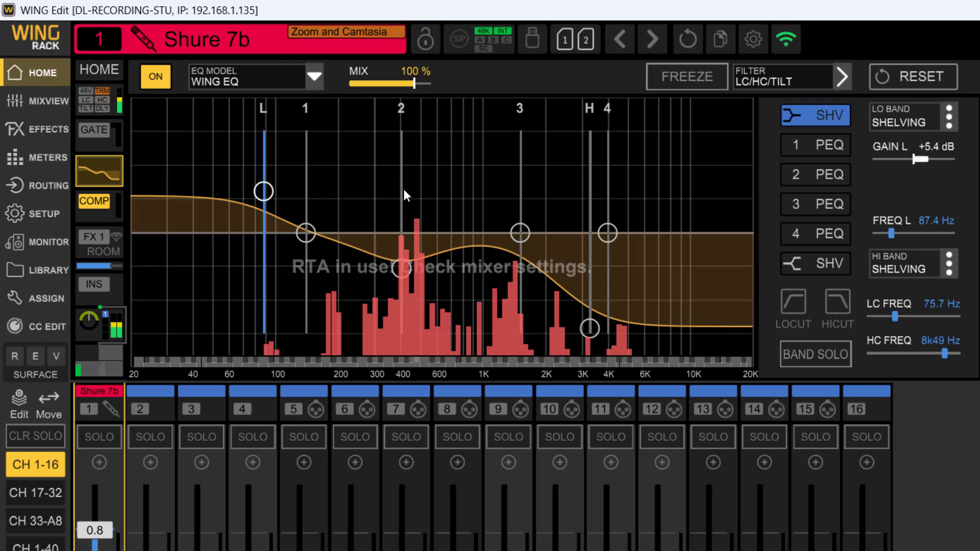
# Set the RTA size to 1/2 and close the settings
pyautogui.click(754, 40)
pyautogui.click(473, 341)
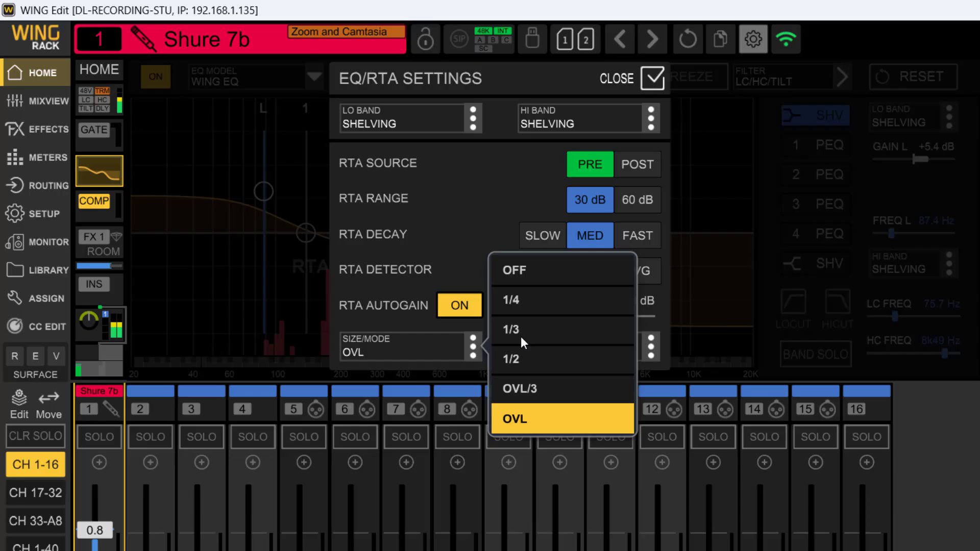
pyautogui.click(508, 360)
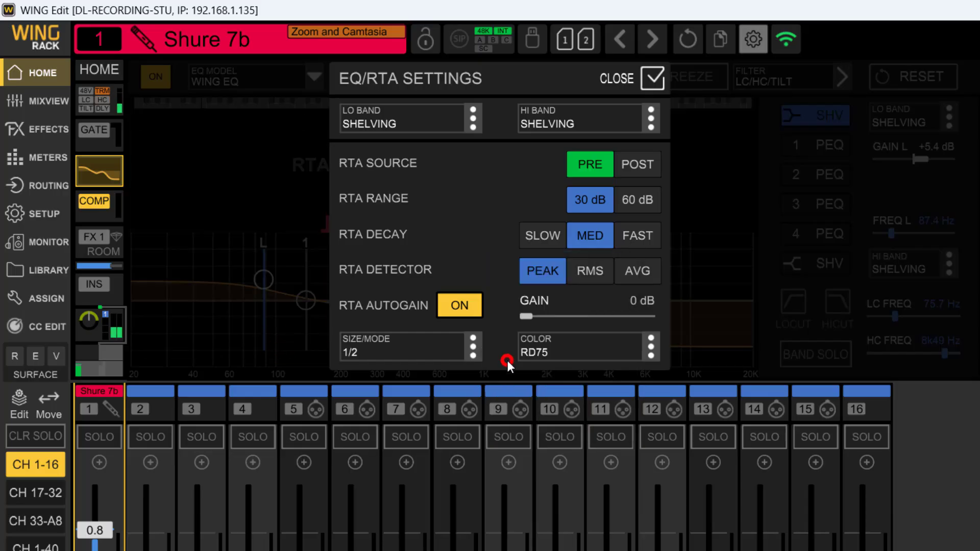
pyautogui.click(649, 83)
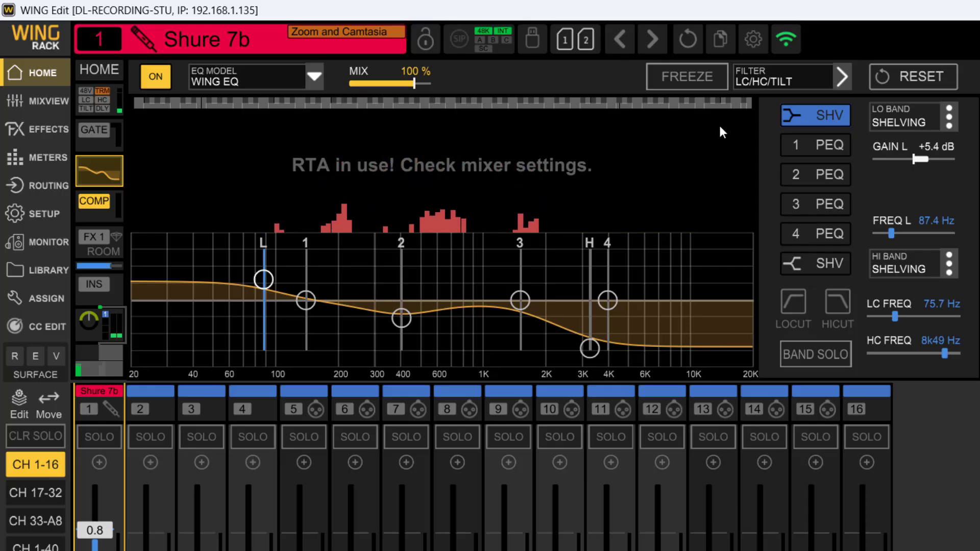
# Change the RTA mode to the OVL/3 overlay and close the settings
pyautogui.click(750, 41)
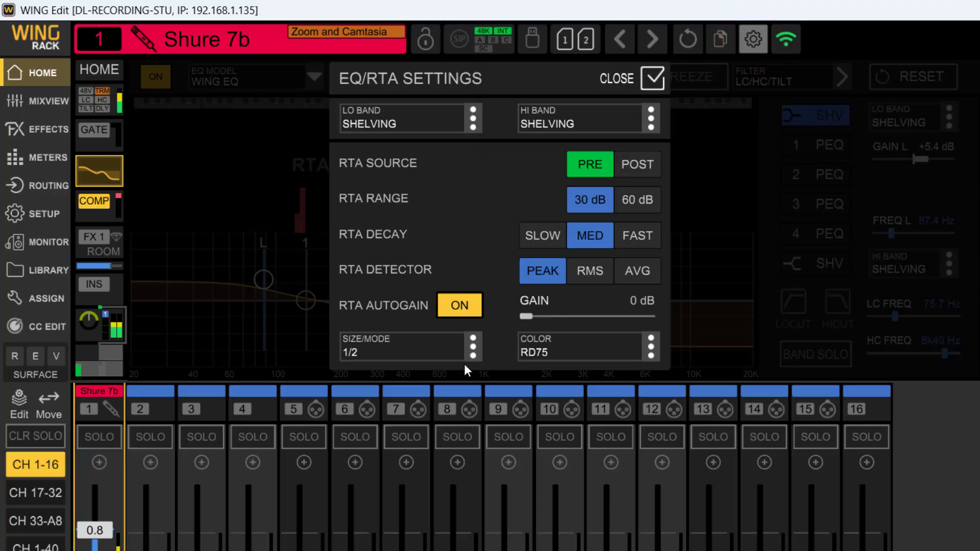
pyautogui.click(473, 351)
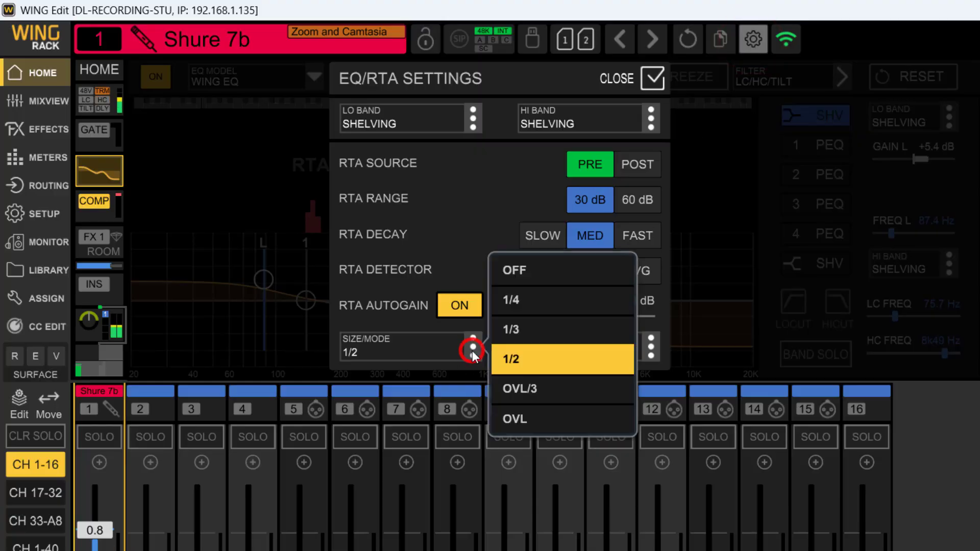
pyautogui.click(532, 393)
pyautogui.click(651, 77)
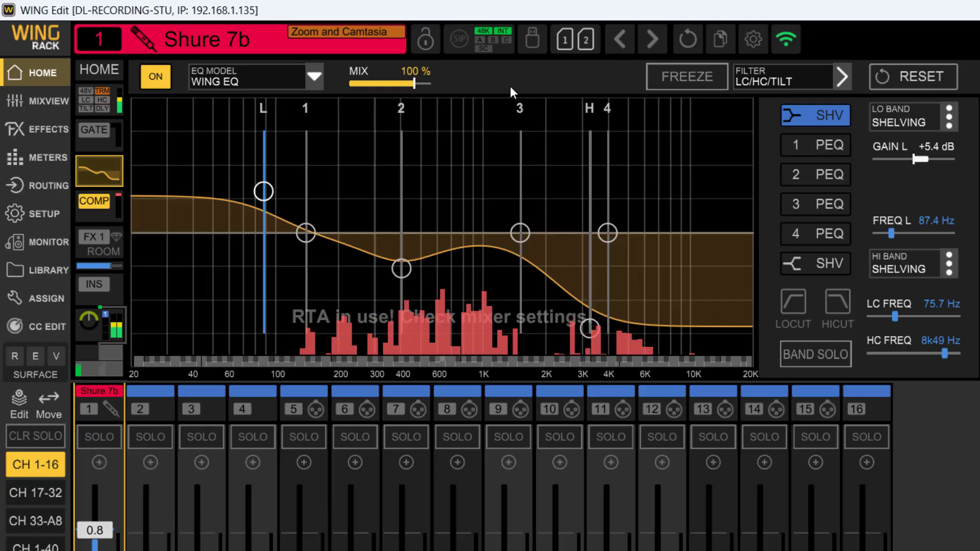
# Reselect channel 1 Shure 7b via channel 2, then open its equalizer's EQ/RTA settings
pyautogui.click(158, 405)
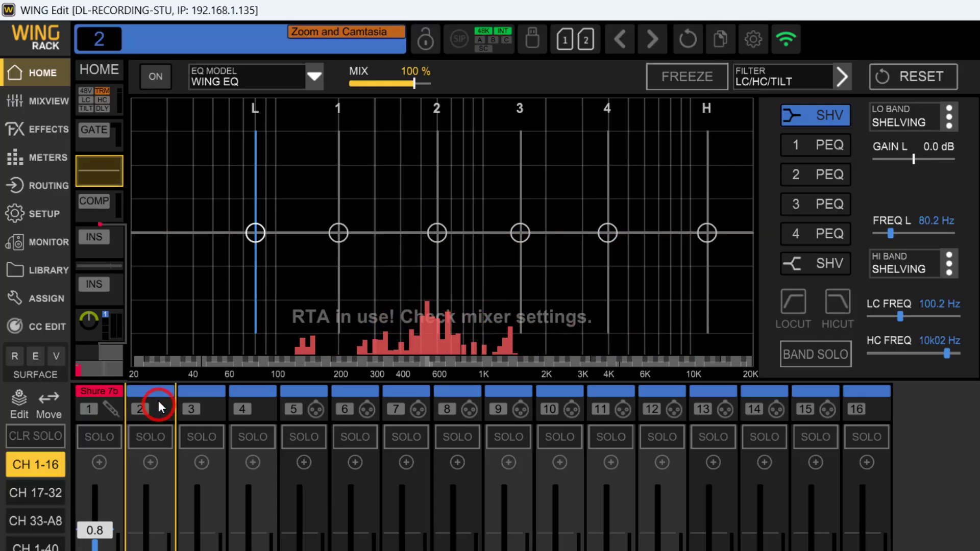
pyautogui.click(111, 406)
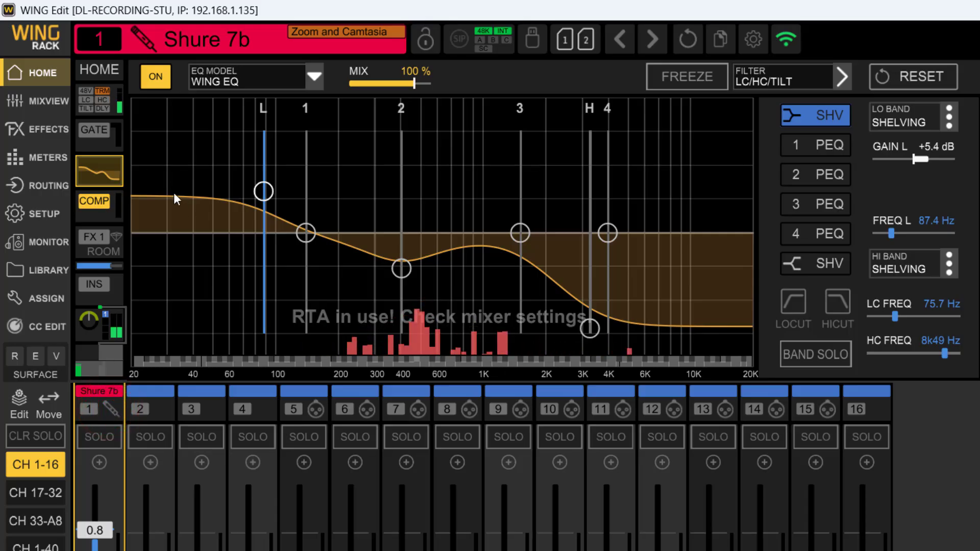
pyautogui.click(101, 74)
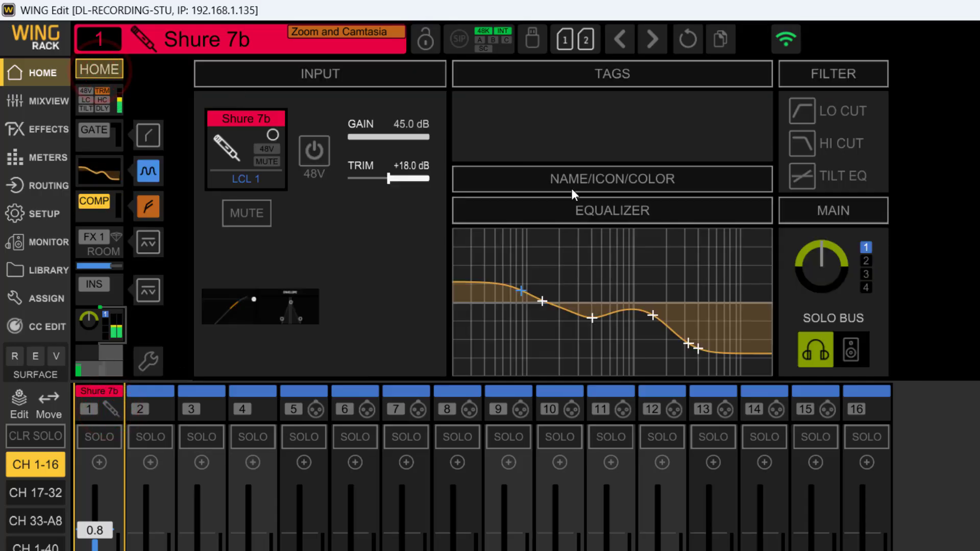
pyautogui.click(589, 210)
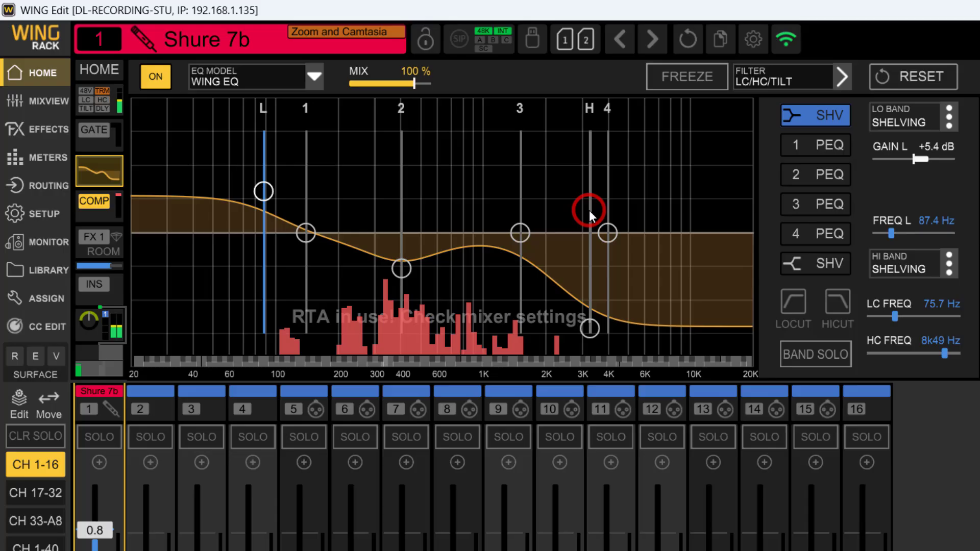
pyautogui.click(754, 40)
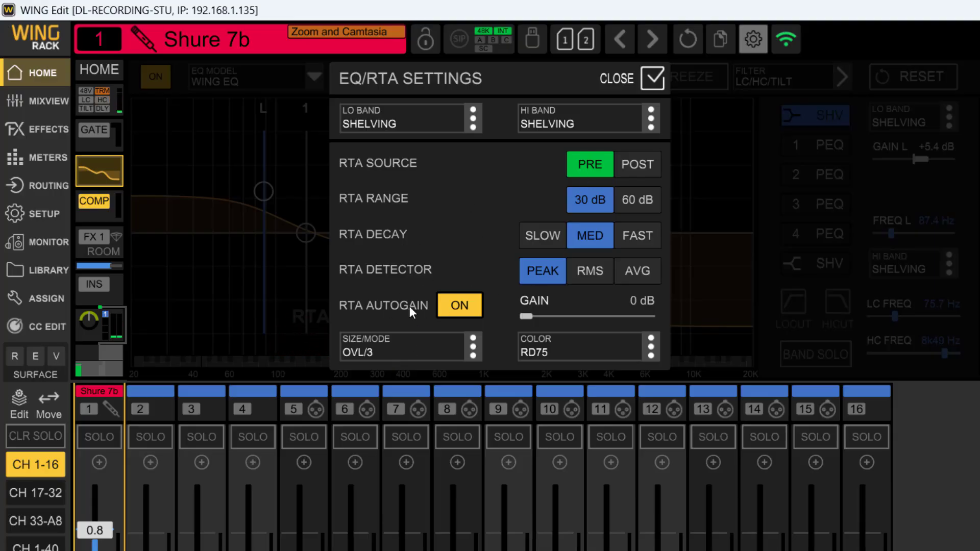
# Turn the RTA display off and close the settings
pyautogui.click(473, 351)
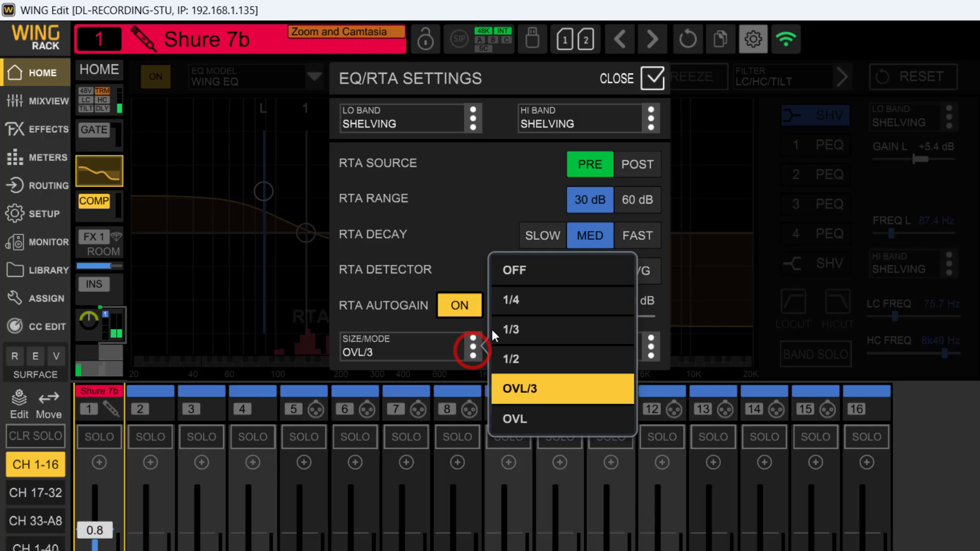
pyautogui.click(508, 274)
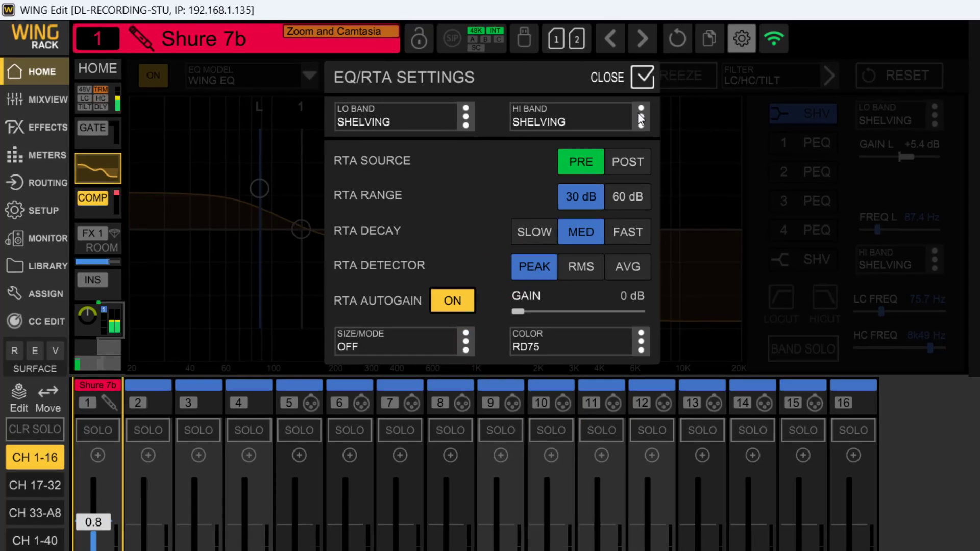
pyautogui.click(642, 77)
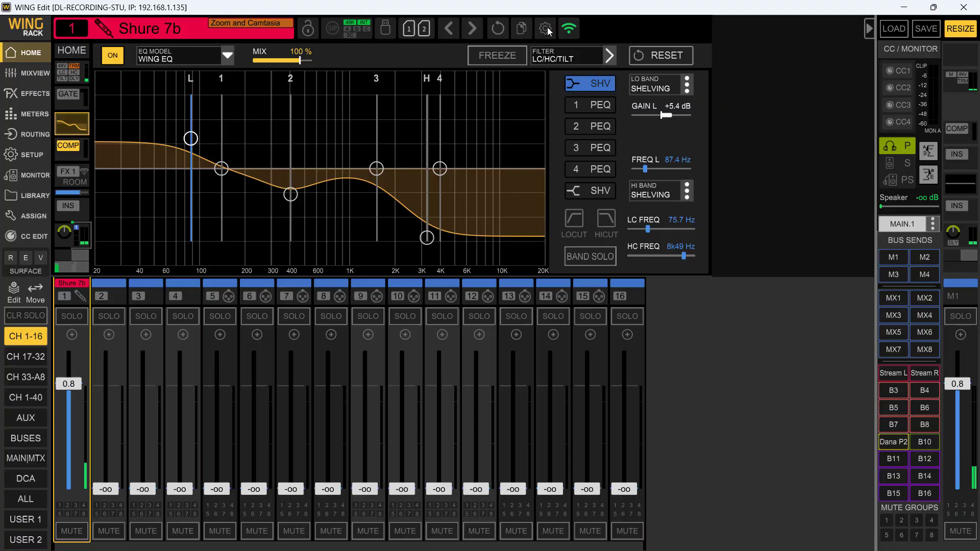
# Set the RTA to OVL/3 overlay mode in amber AM75 and close the settings
pyautogui.click(557, 28)
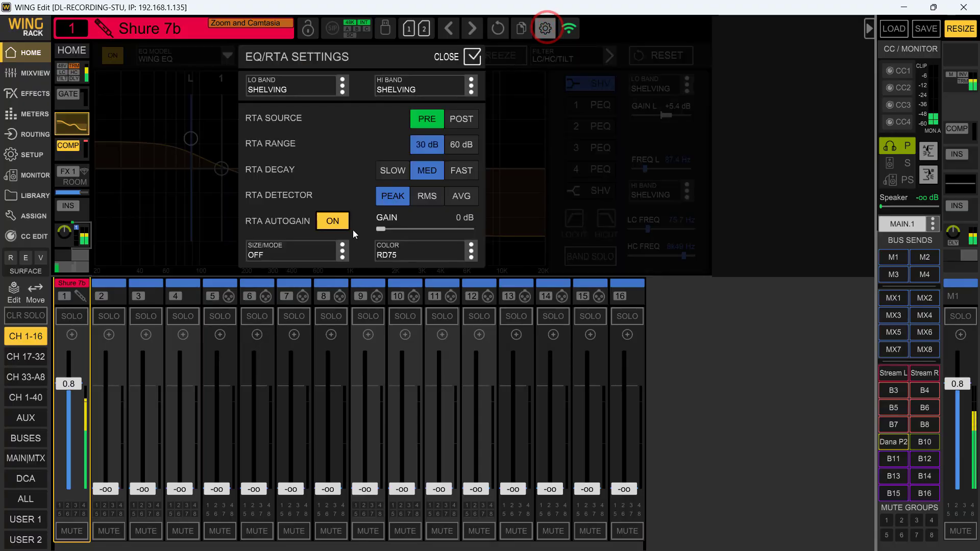
pyautogui.click(341, 250)
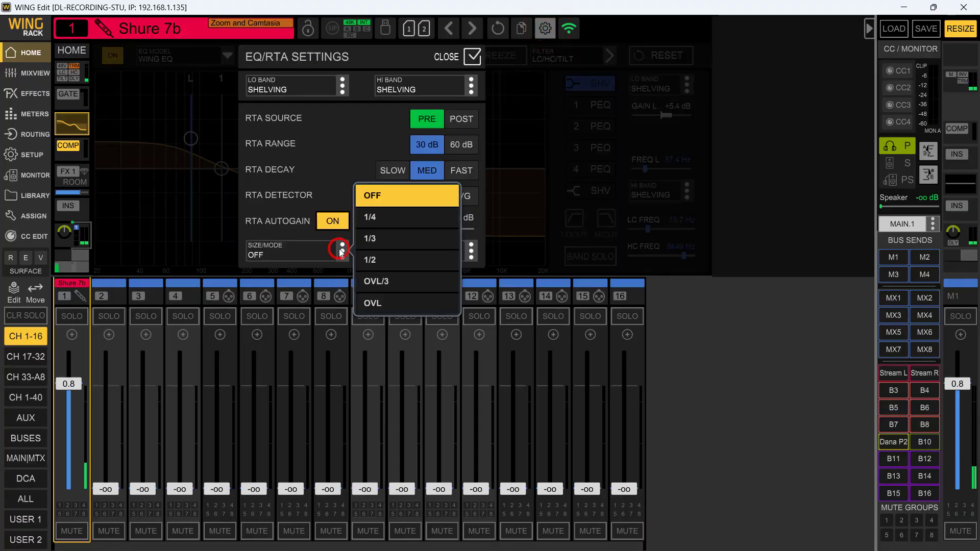
pyautogui.click(383, 282)
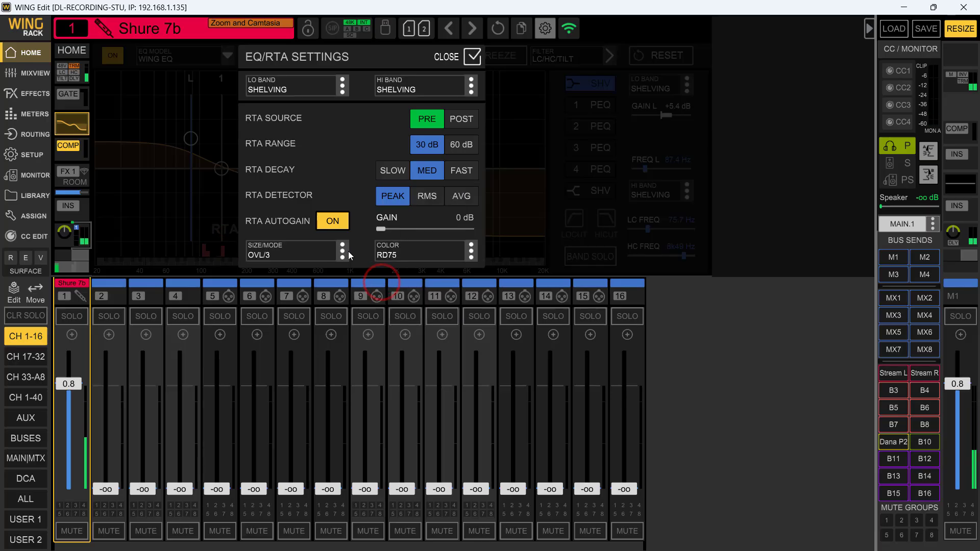
pyautogui.click(426, 253)
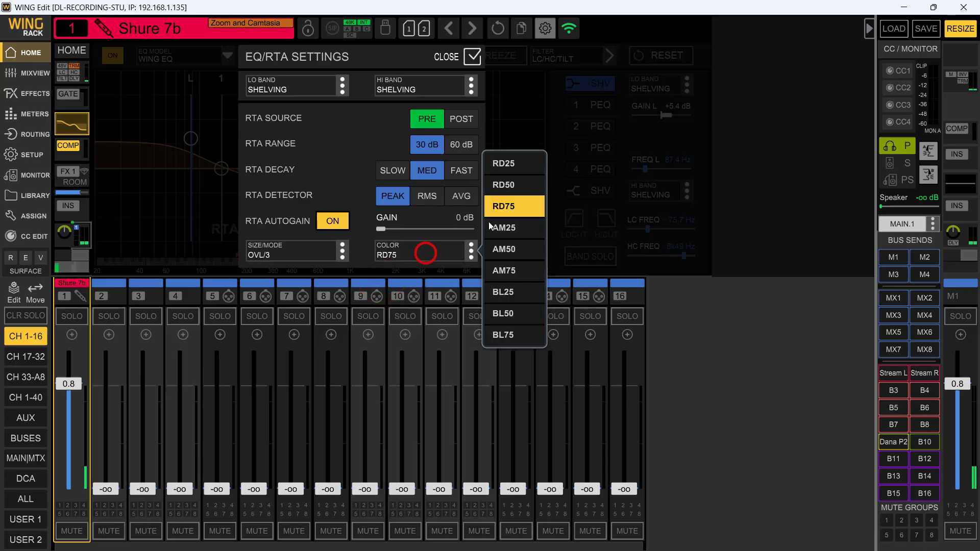
pyautogui.click(499, 270)
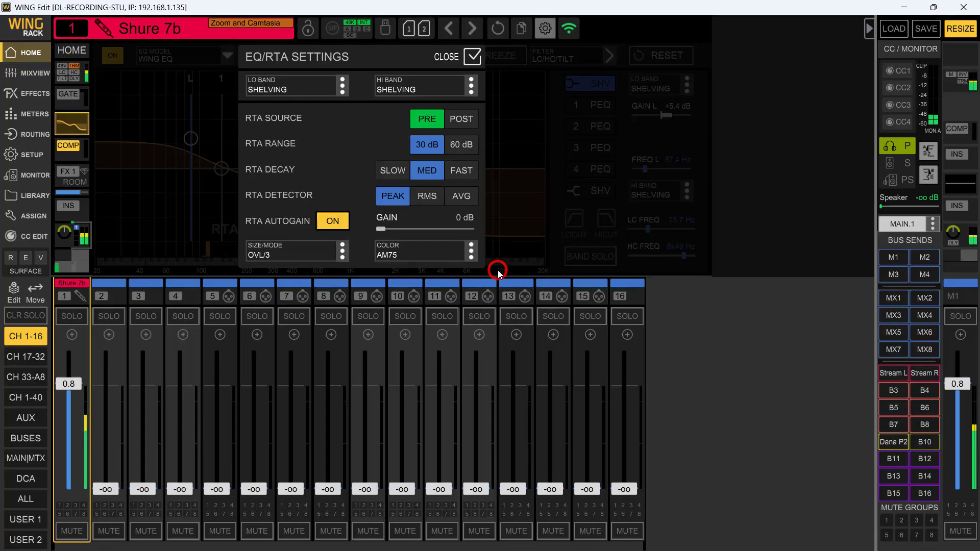
pyautogui.click(474, 56)
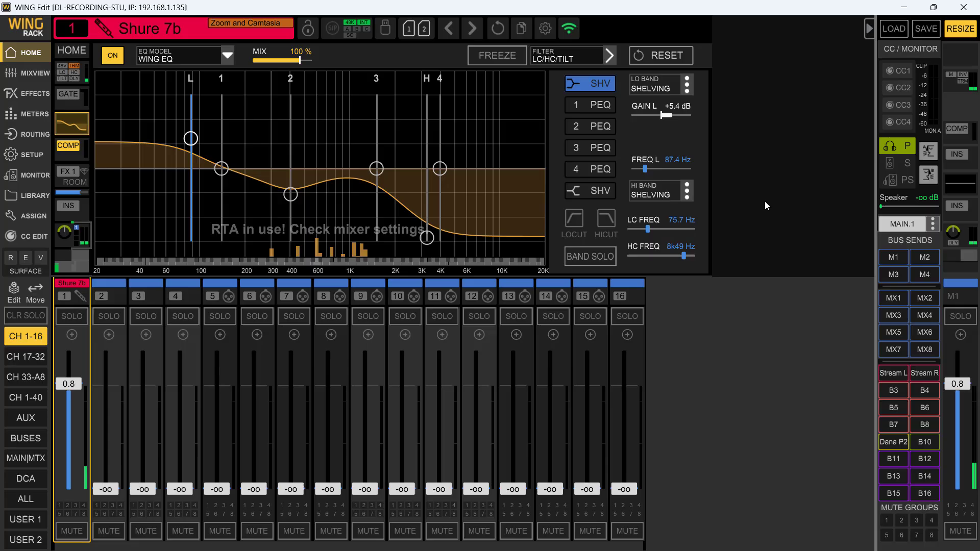
# Select main M1, switch its EQ on, and open its full equalizer view
pyautogui.click(969, 302)
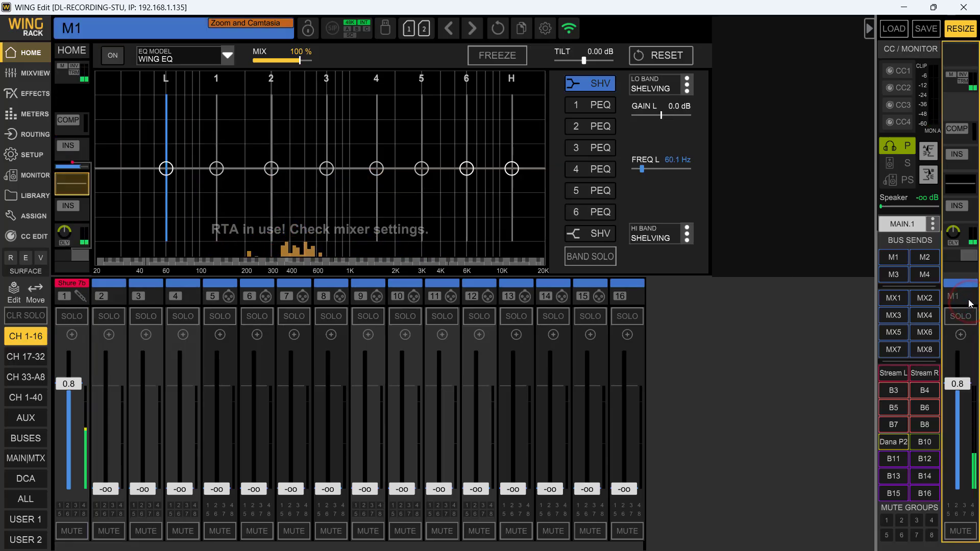
pyautogui.click(112, 55)
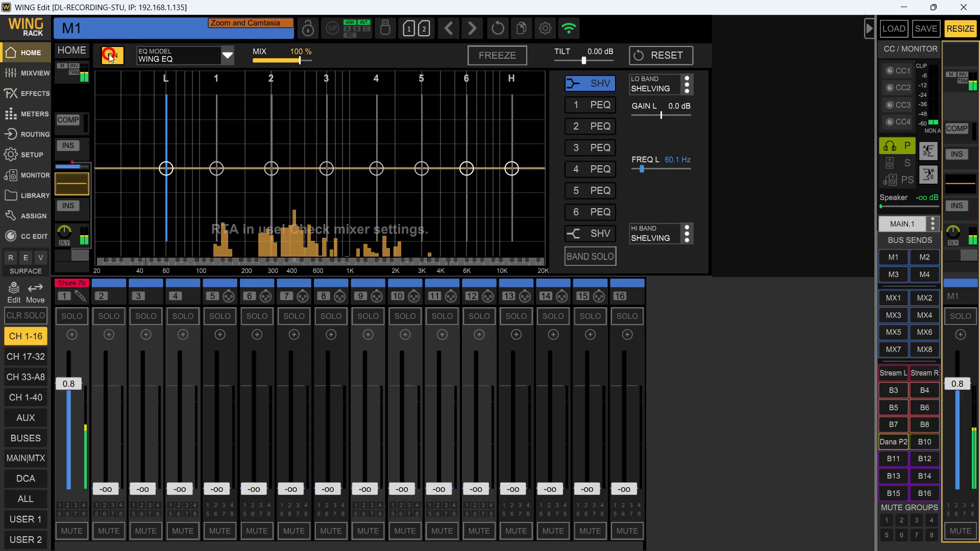
pyautogui.click(76, 51)
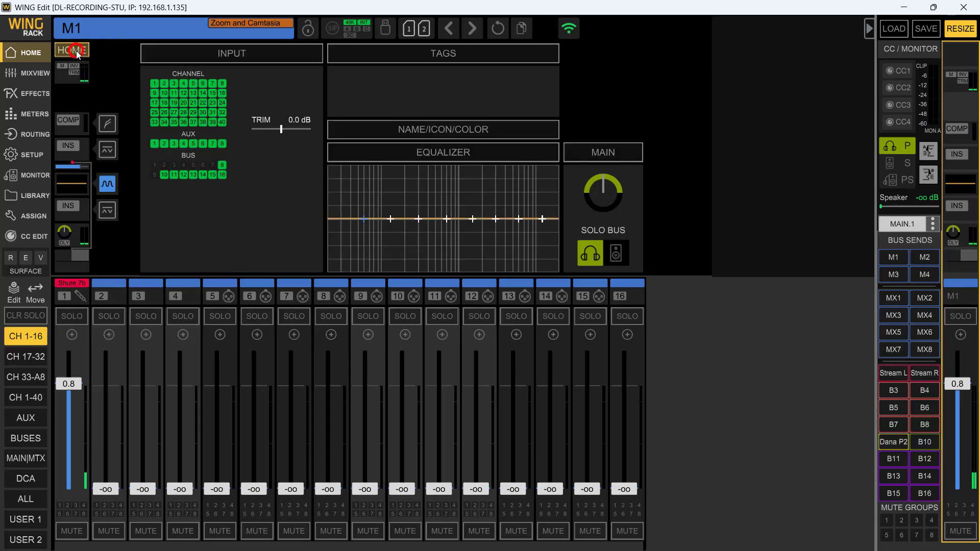
pyautogui.click(422, 155)
# Confirm M1's RTA mode stays at OVL/3 and close the EQ/RTA settings
pyautogui.click(545, 28)
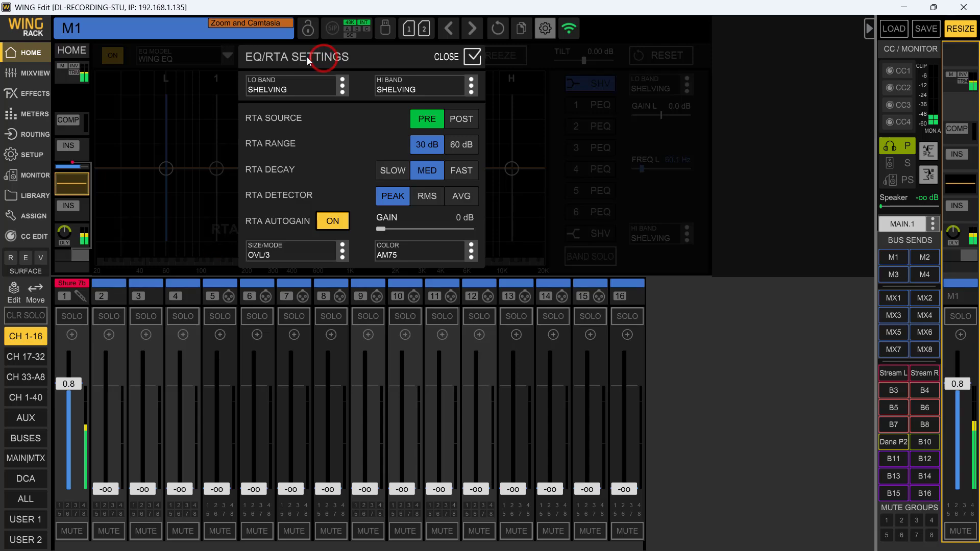
pyautogui.click(341, 250)
pyautogui.click(388, 282)
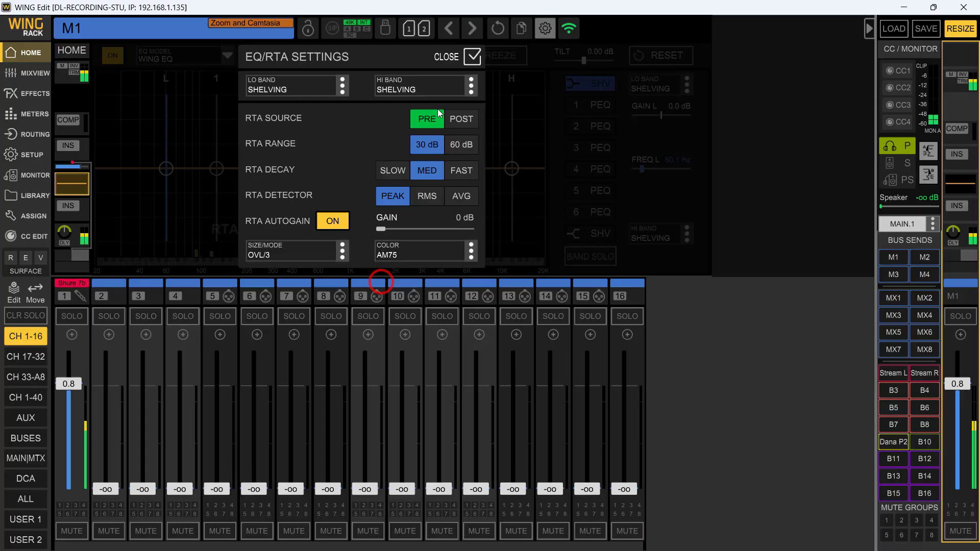
pyautogui.click(474, 56)
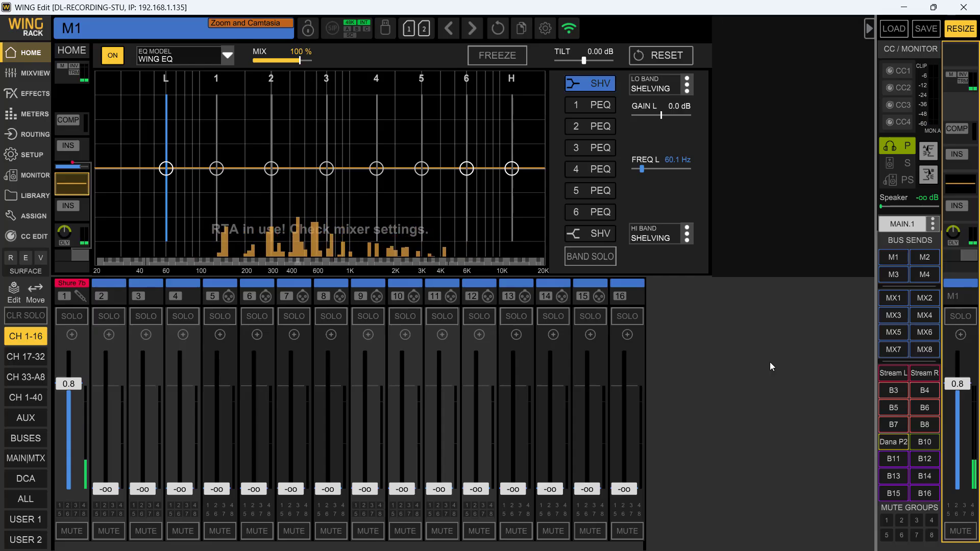
# Select bus B1 Stream L from the bus faders and open its full equalizer
pyautogui.click(26, 438)
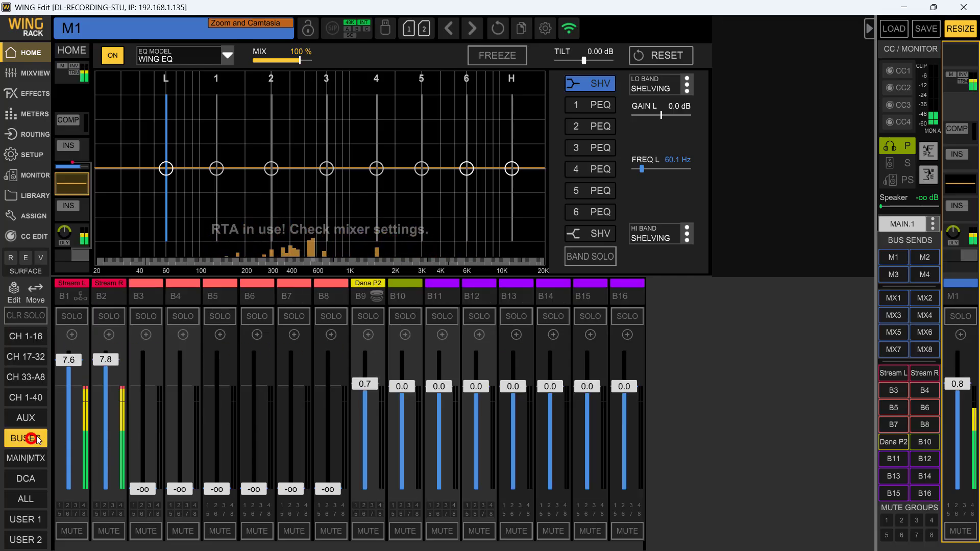
pyautogui.click(70, 296)
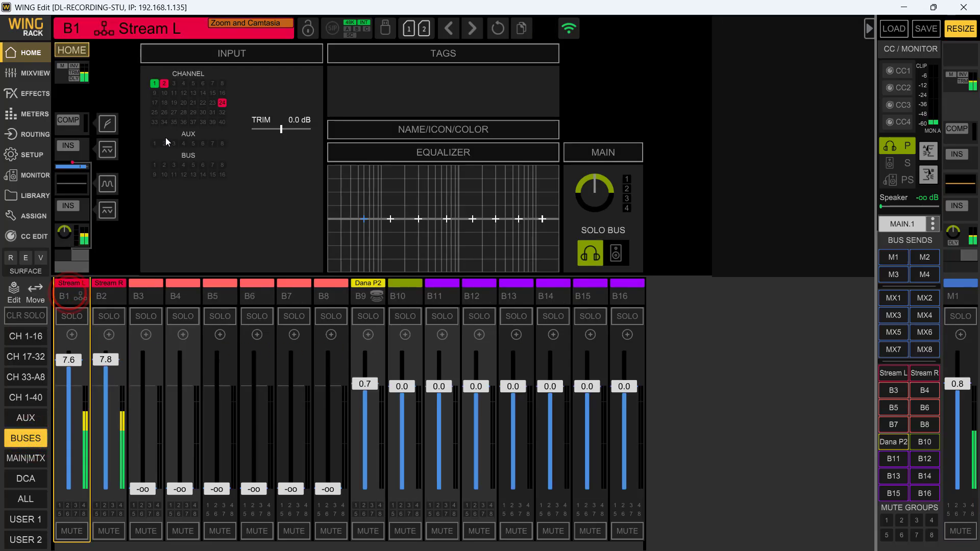
pyautogui.click(470, 156)
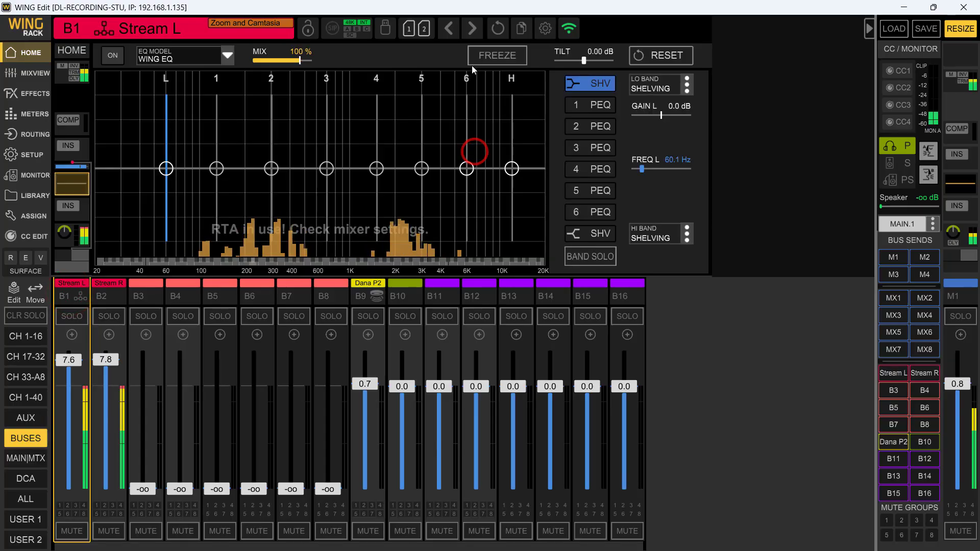
# Confirm B1's RTA mode stays at OVL/3 and close the EQ/RTA settings
pyautogui.click(545, 29)
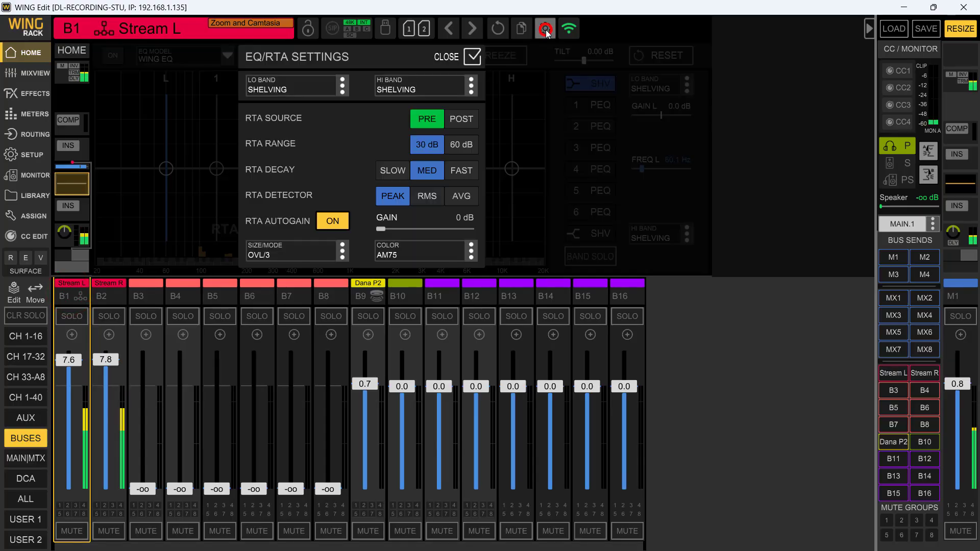
pyautogui.click(343, 255)
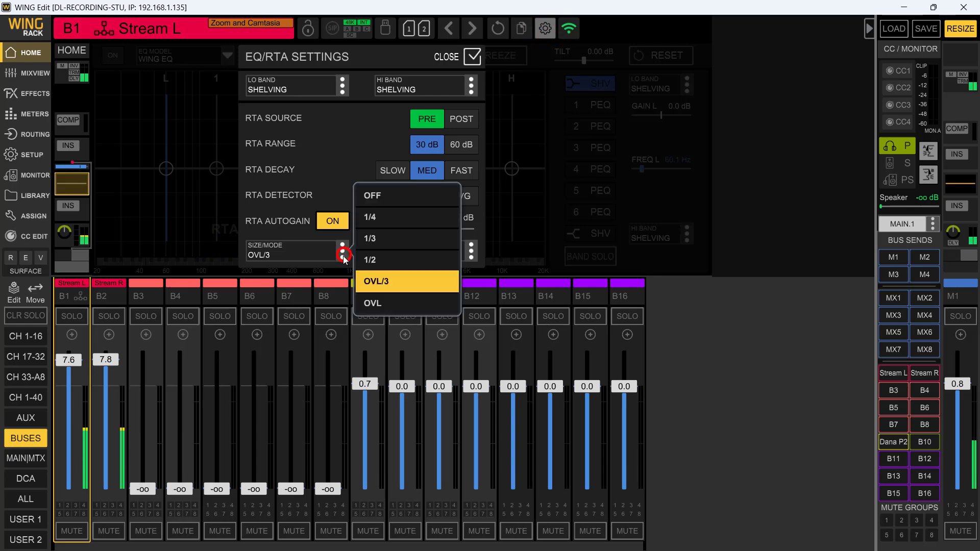
pyautogui.click(390, 283)
pyautogui.click(473, 57)
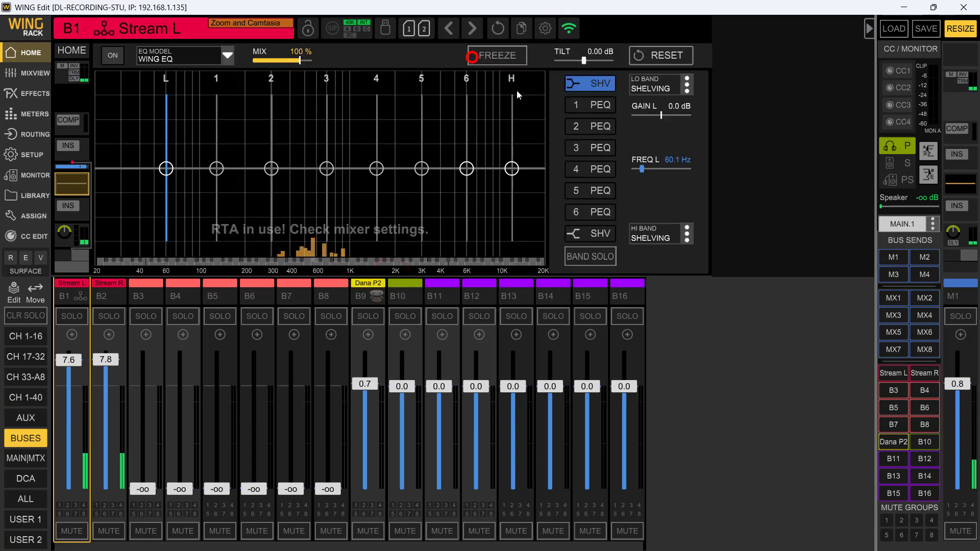